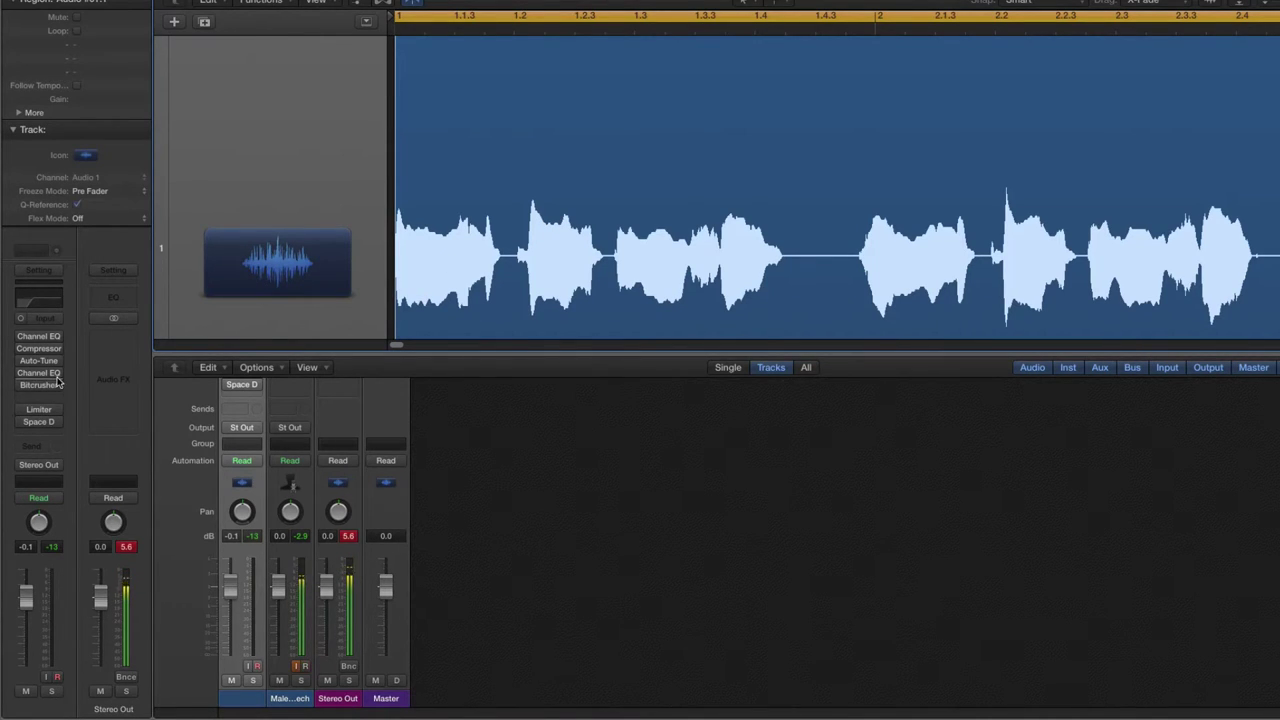
- Enable the first Channel EQ with its 240 Hz low cut on the vocal track and compare playback with and without it
mouse_move(57, 380)
click(38, 336)
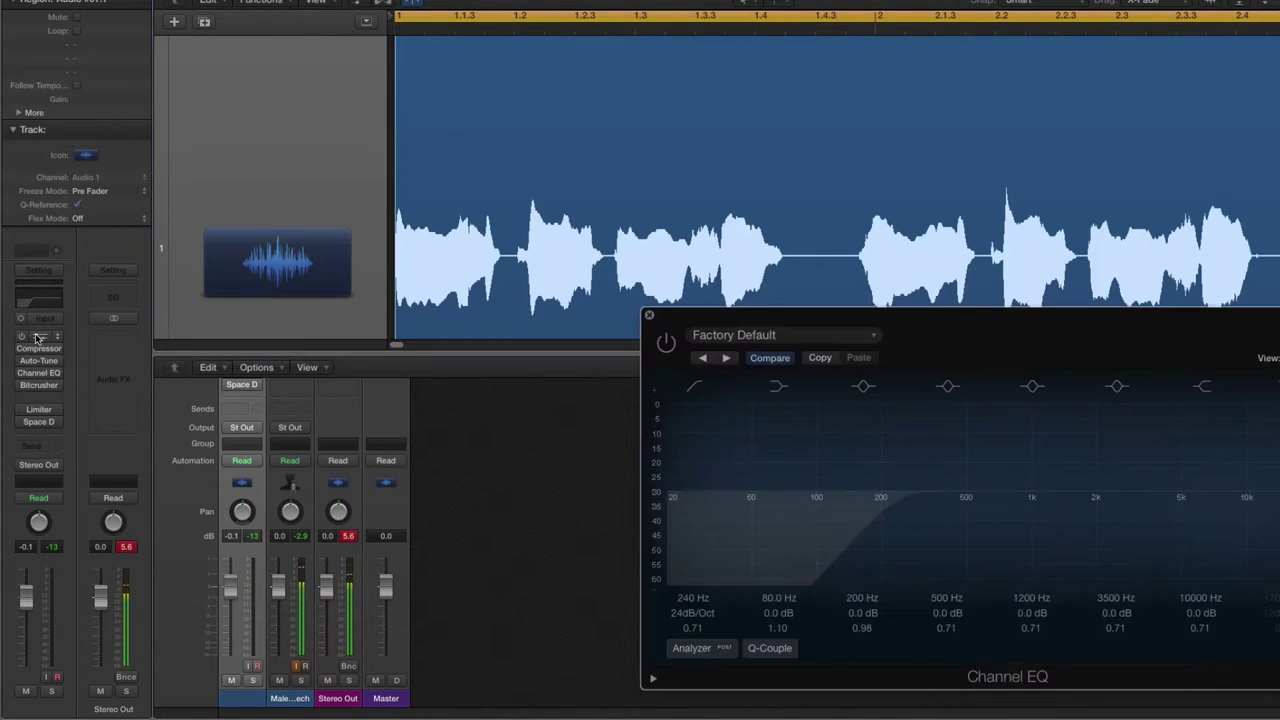
click(666, 342)
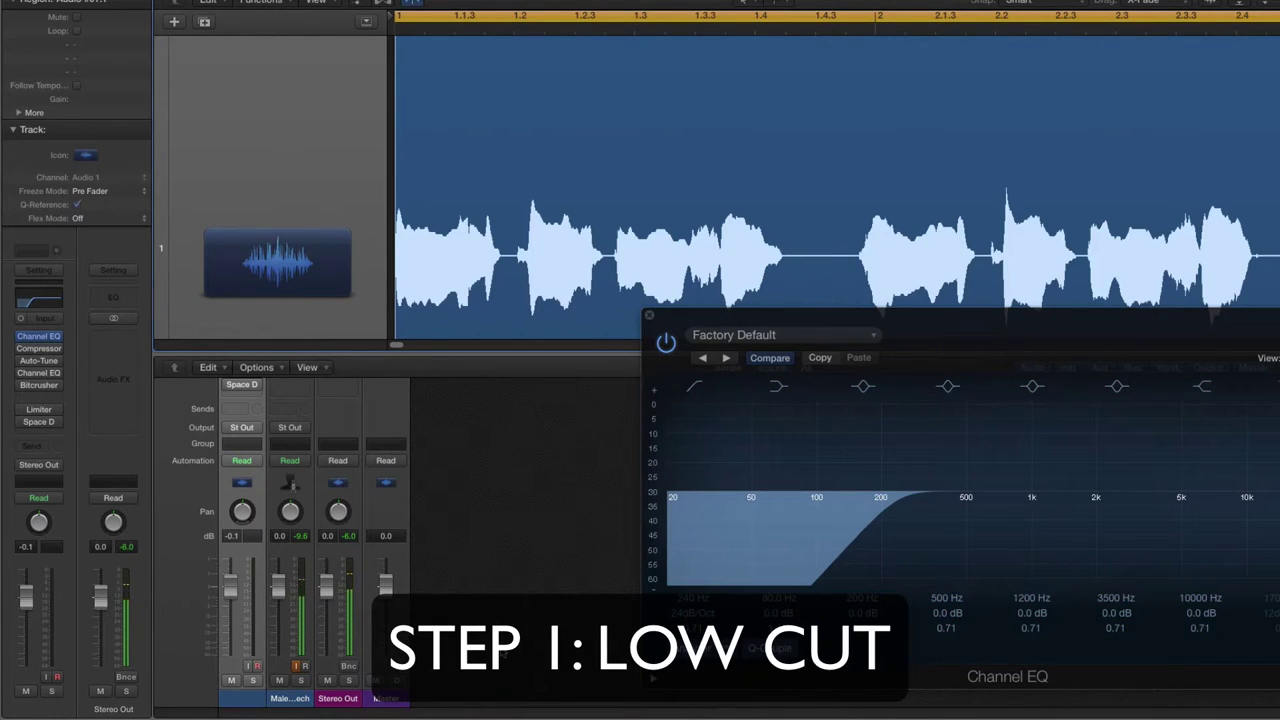
key(space)
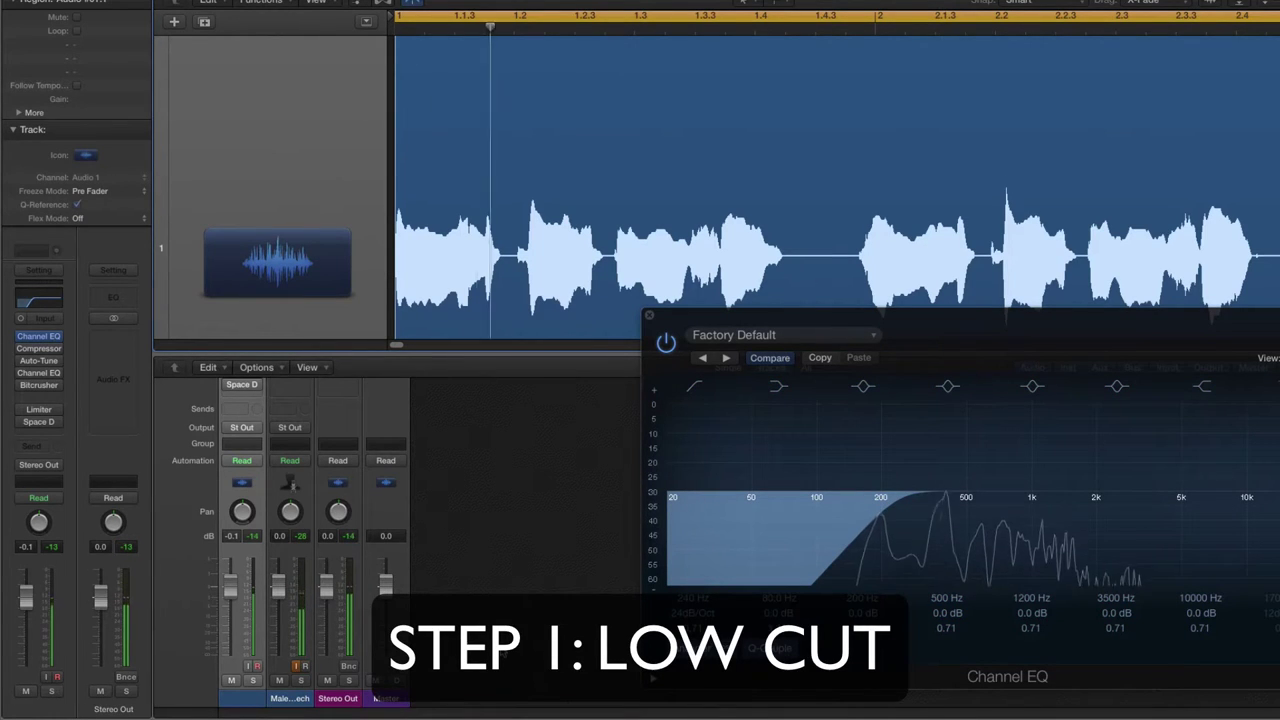
click(668, 349)
click(668, 349)
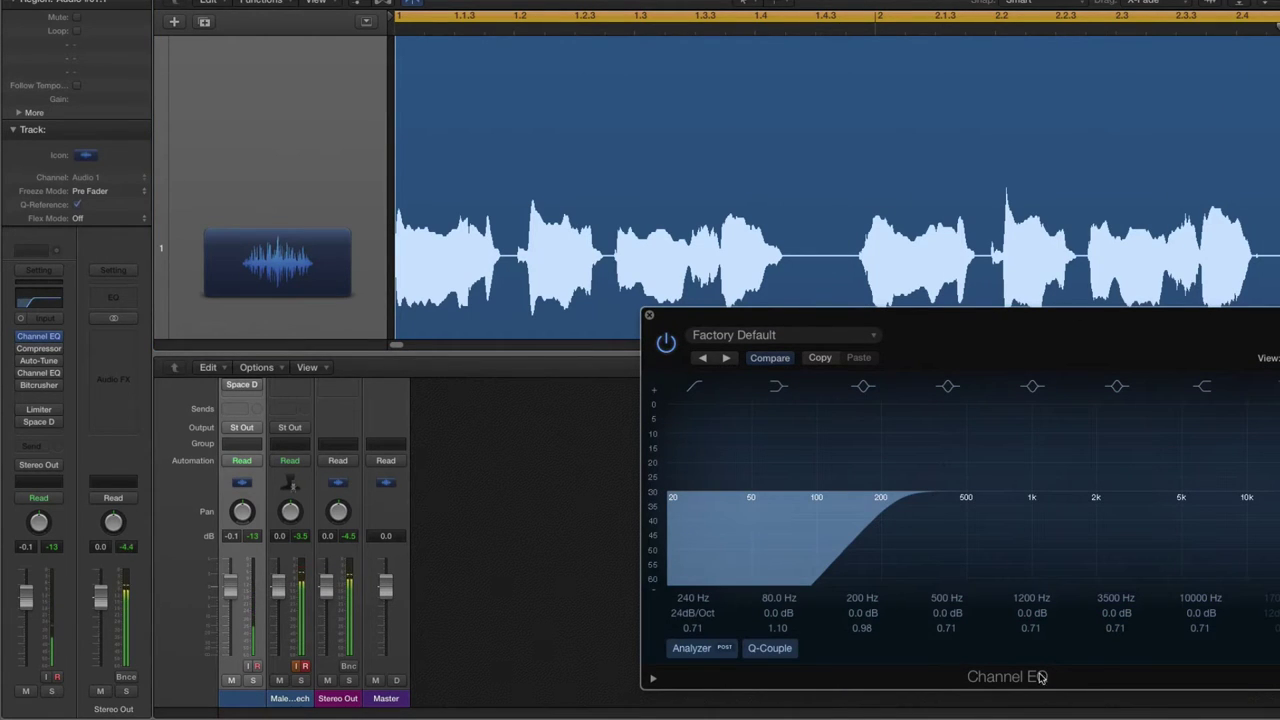
- Enable the Compressor on the vocal track, review its ratio, threshold, attack and release settings, and audition the vocal through it
click(38, 352)
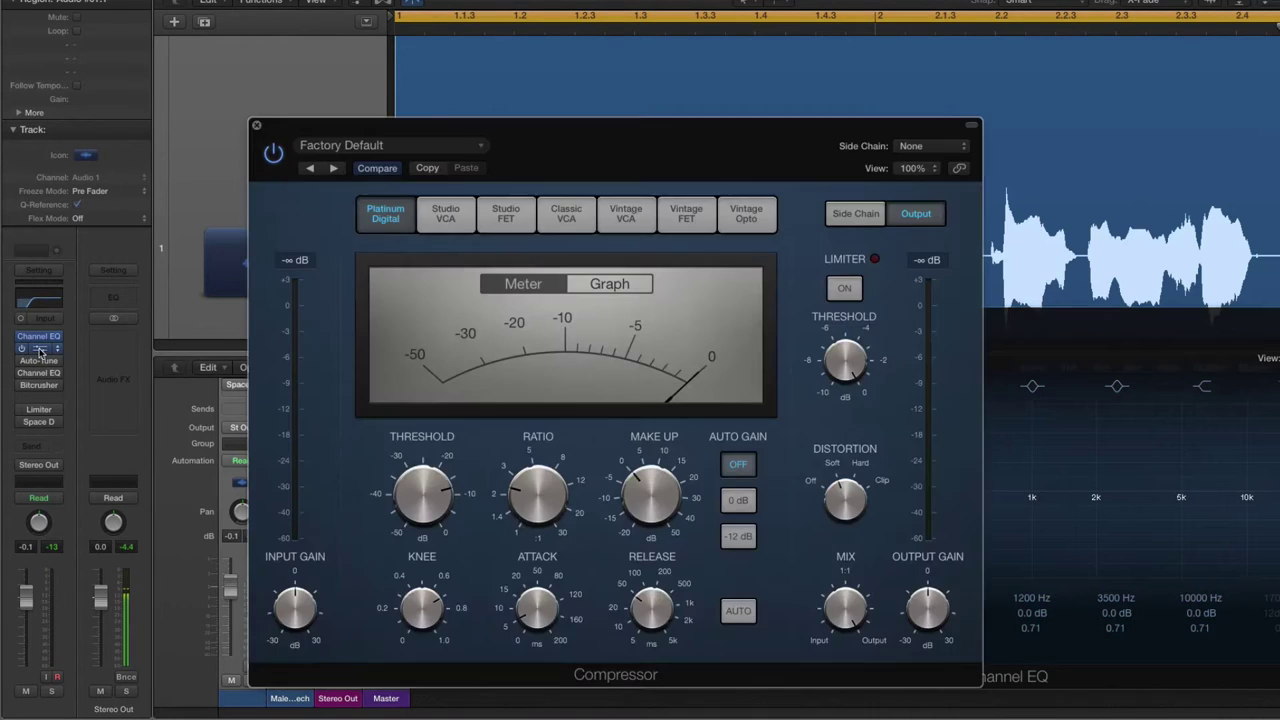
drag(789, 151, 1083, 184)
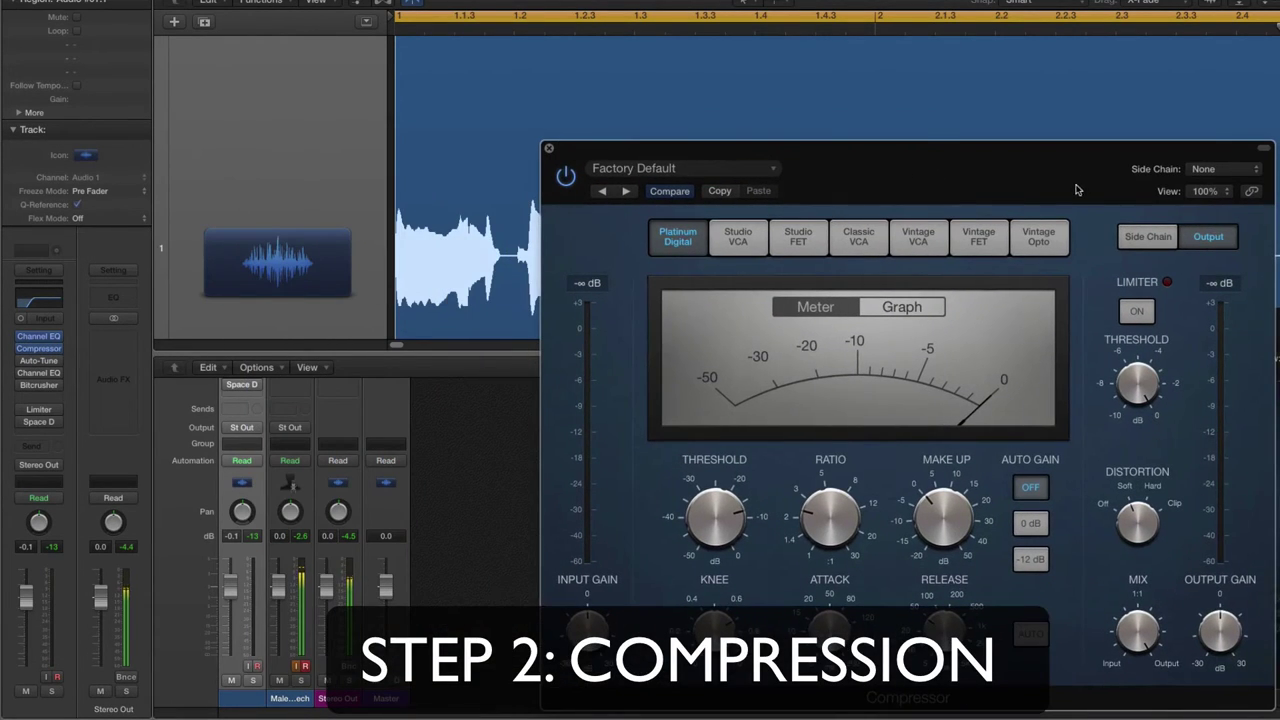
mouse_move(1158, 372)
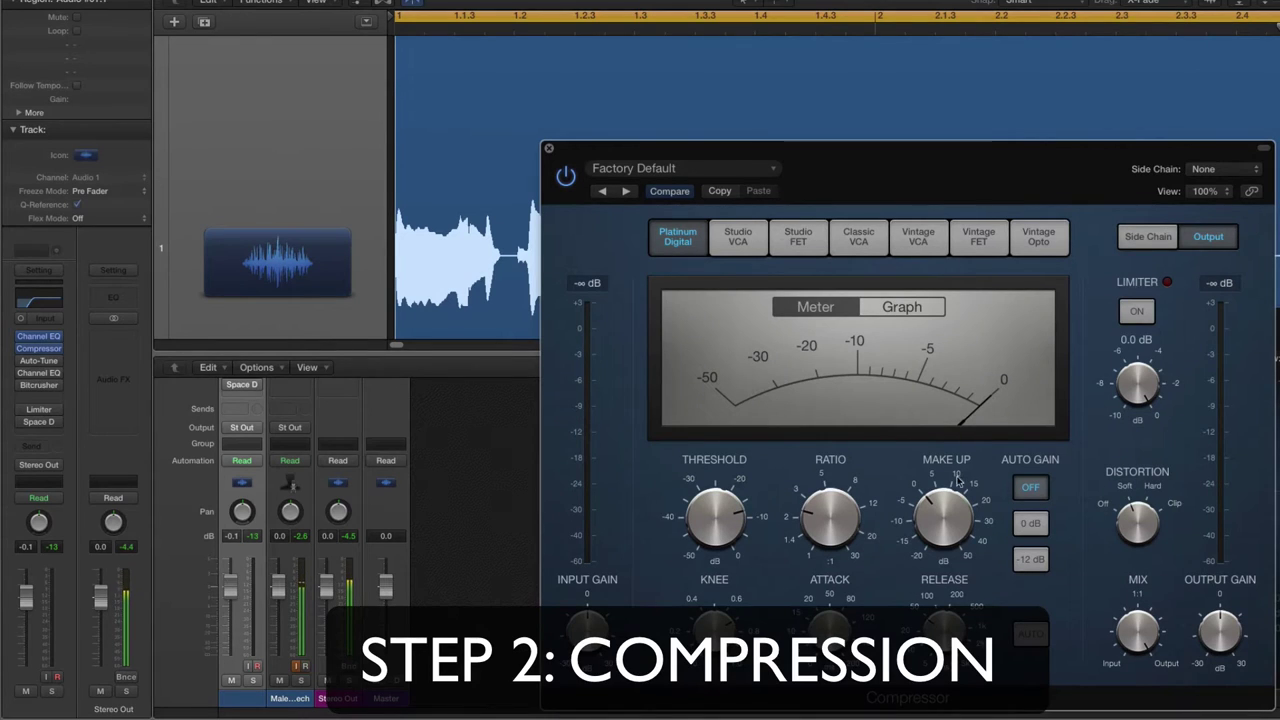
mouse_move(943, 482)
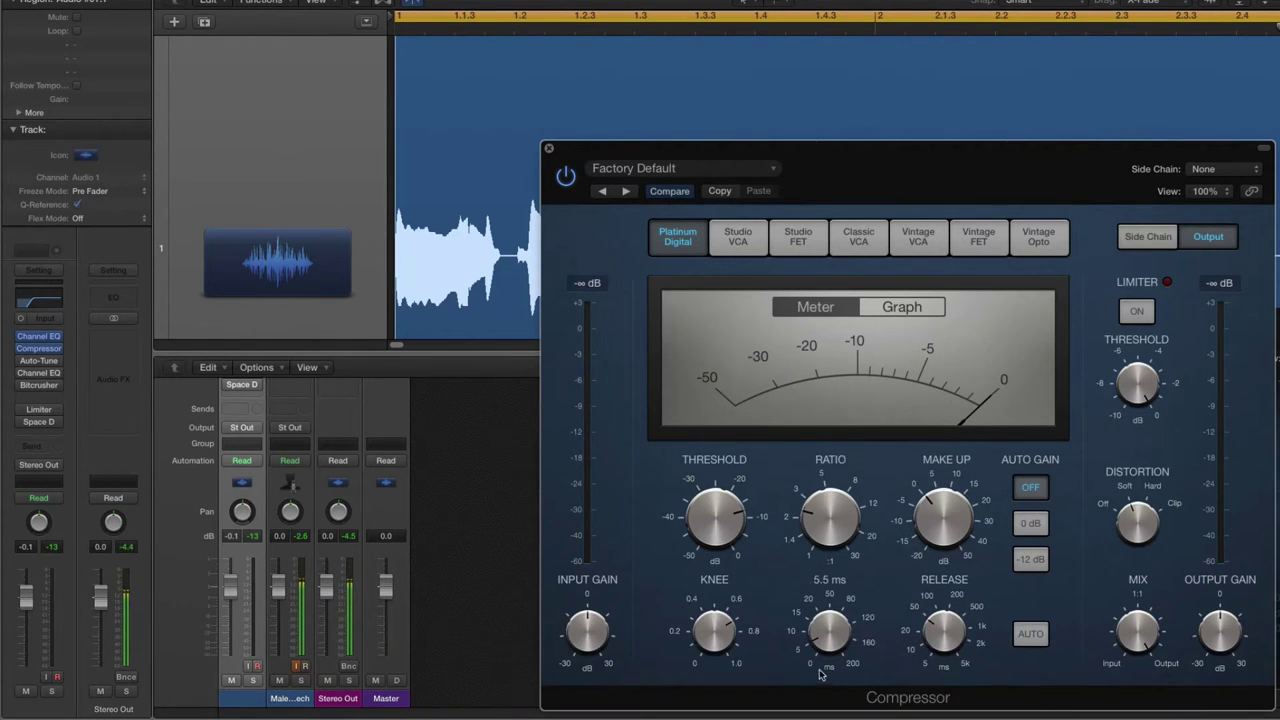
mouse_move(952, 632)
mouse_move(801, 512)
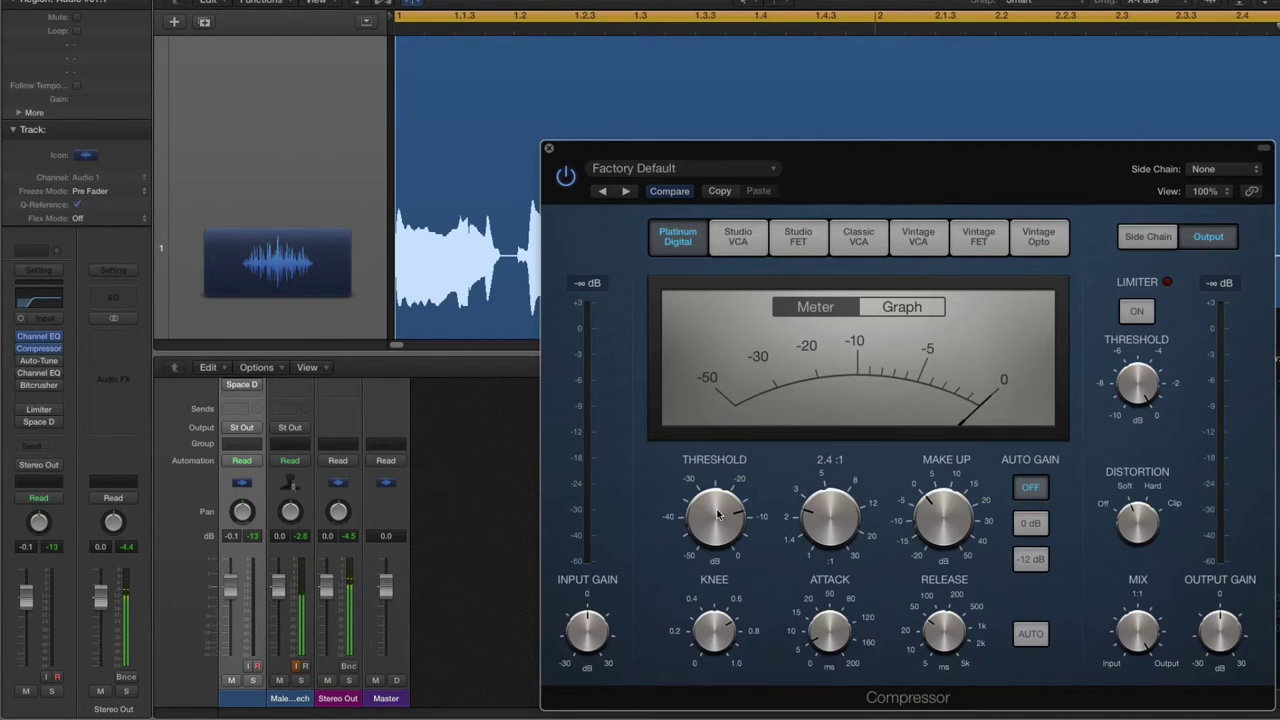
mouse_move(733, 515)
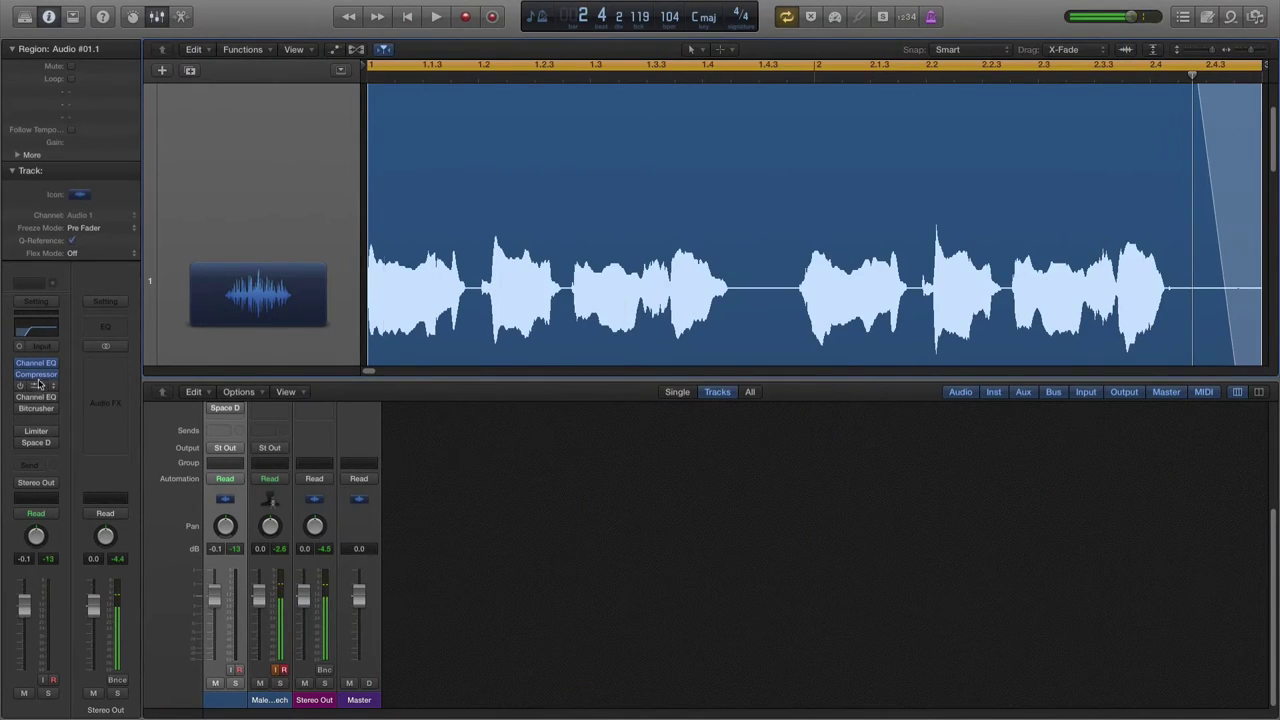
key(space)
click(36, 374)
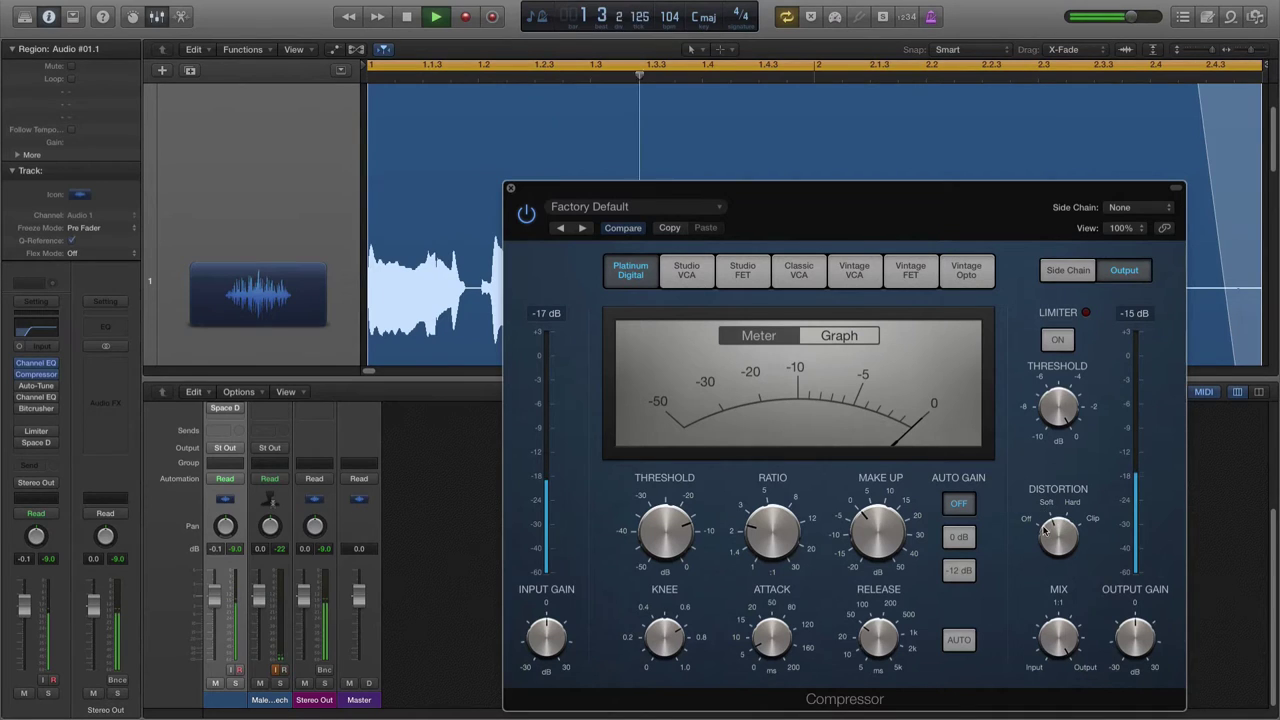
click(510, 190)
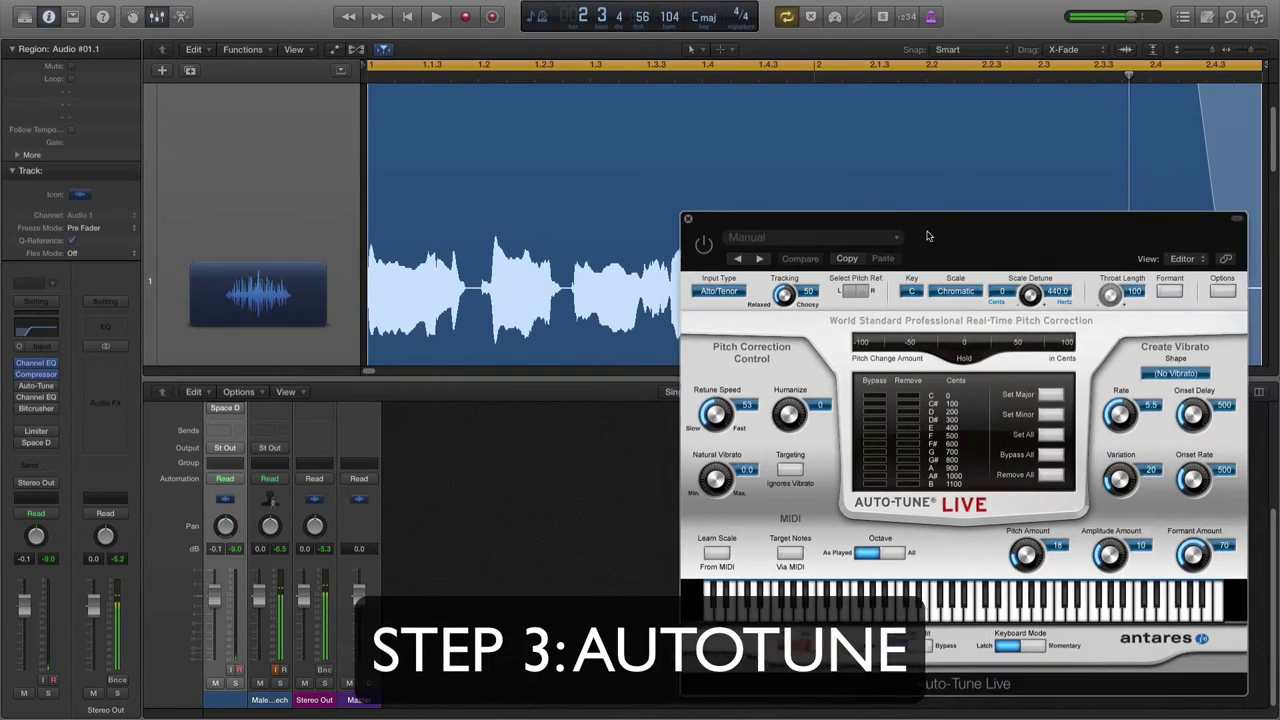
- Enable Auto-Tune Live on the vocal, audition the pitch correction and check the input type options
drag(927, 236, 954, 241)
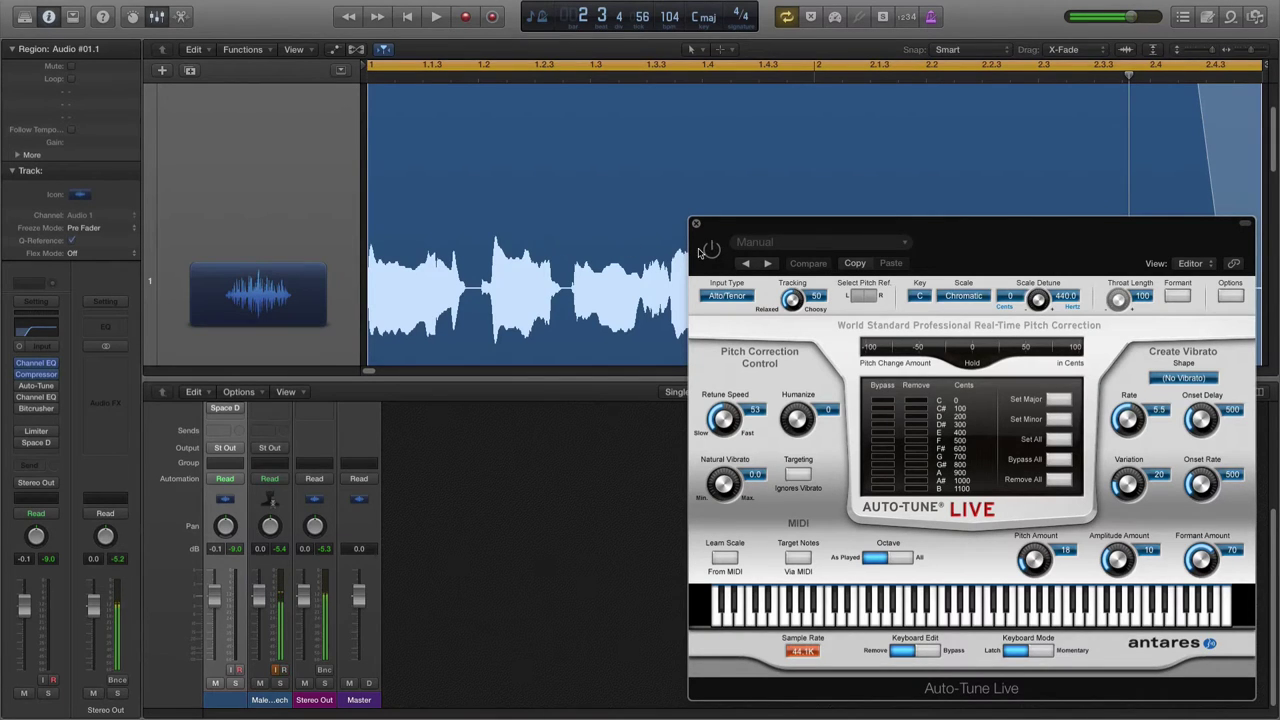
click(711, 250)
key(space)
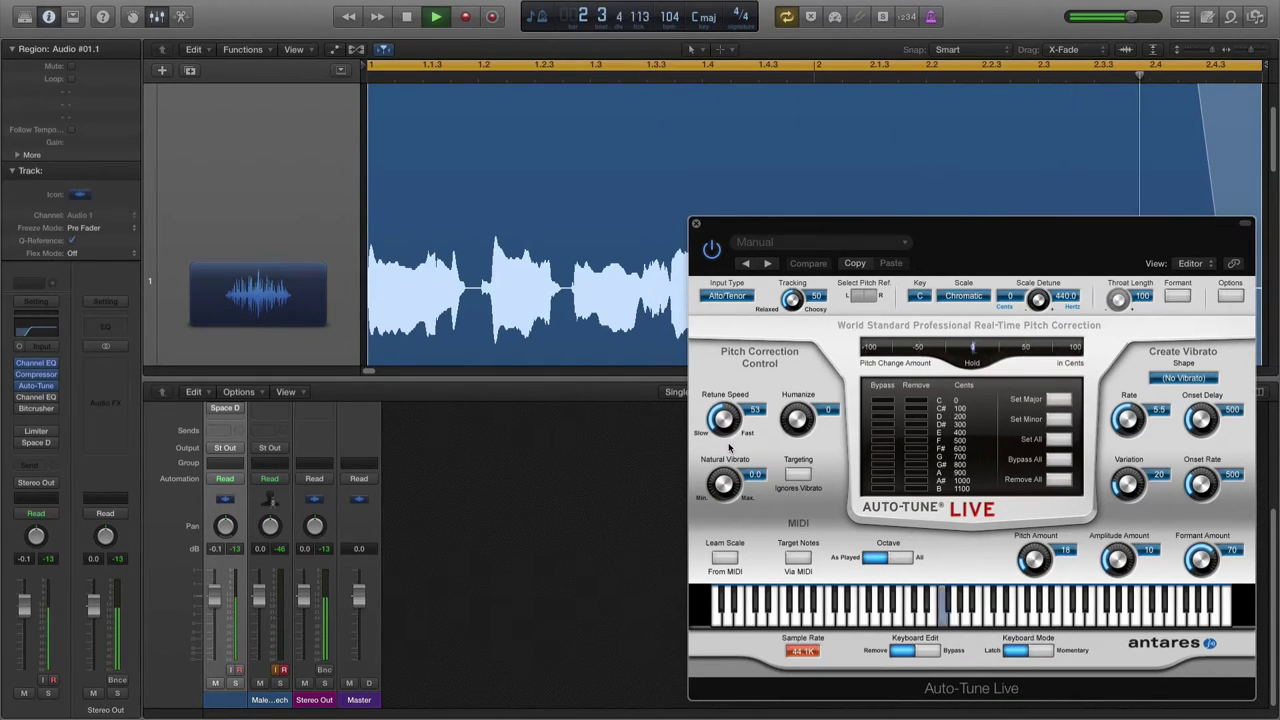
key(space)
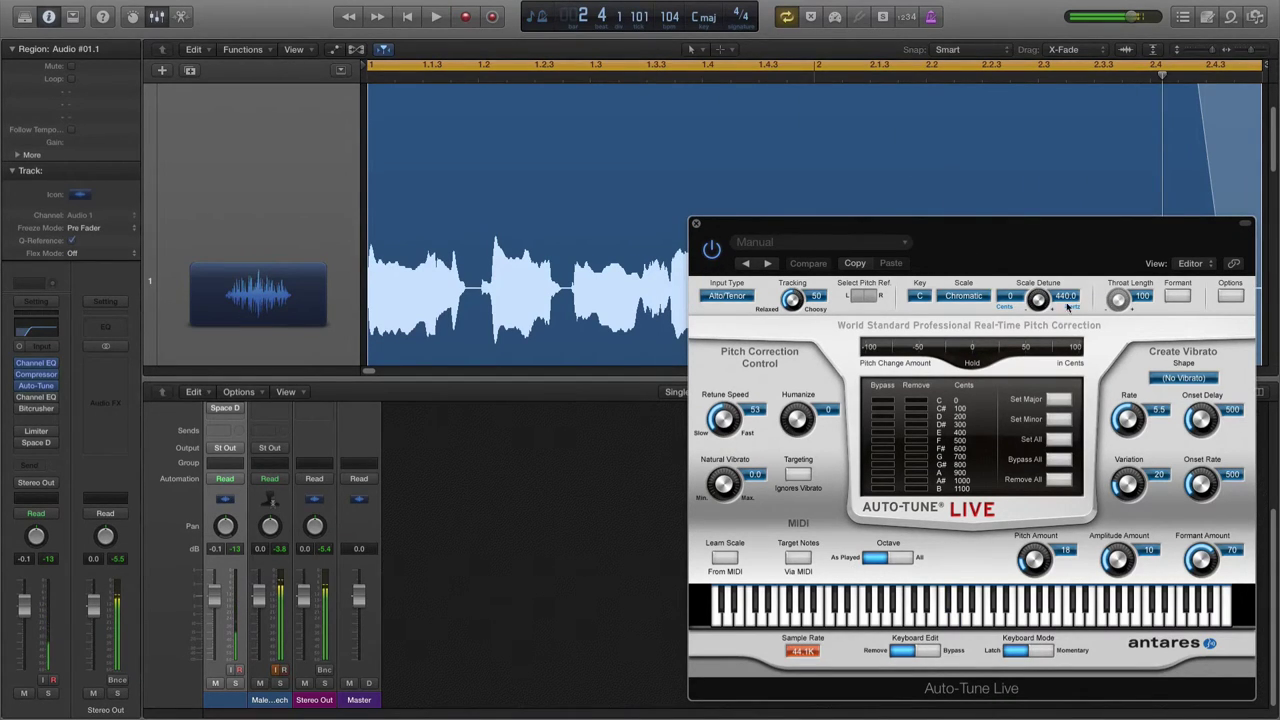
click(733, 298)
click(745, 361)
click(696, 226)
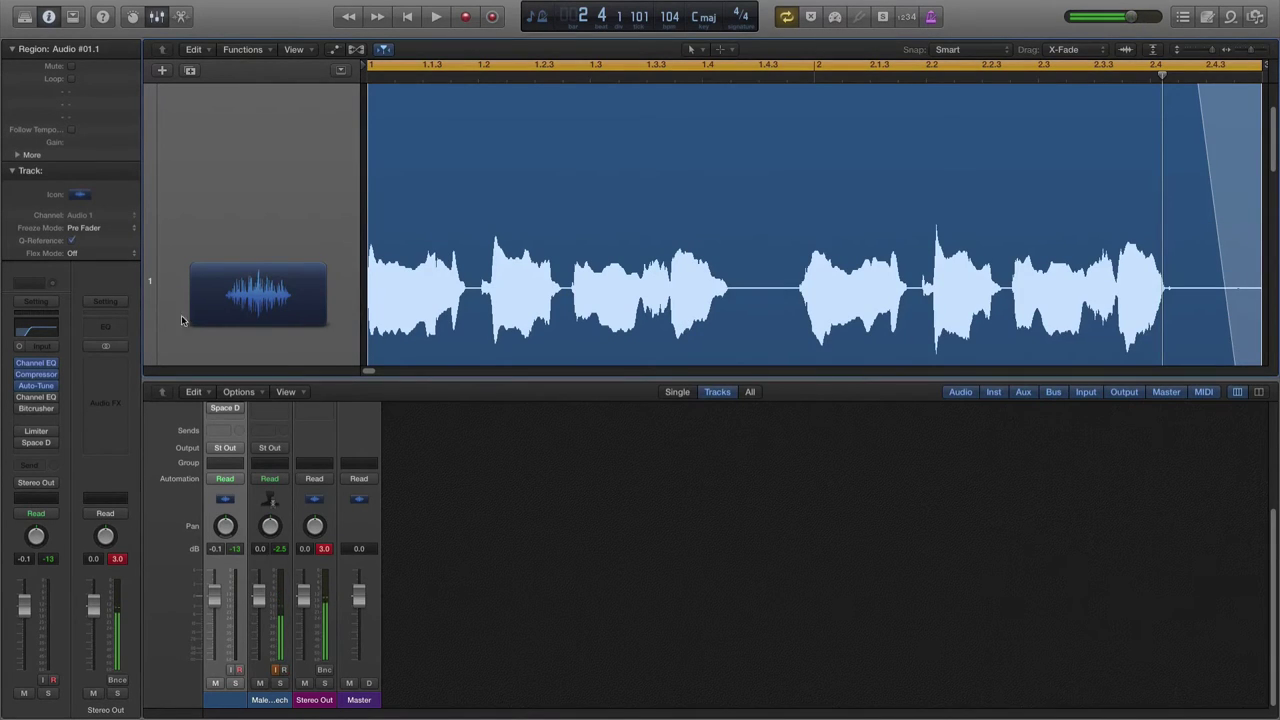
- Enable the second Channel EQ, adjust its low cut slightly and place the +3.0 dB presence boost at 2500 Hz
click(40, 397)
drag(745, 381, 973, 353)
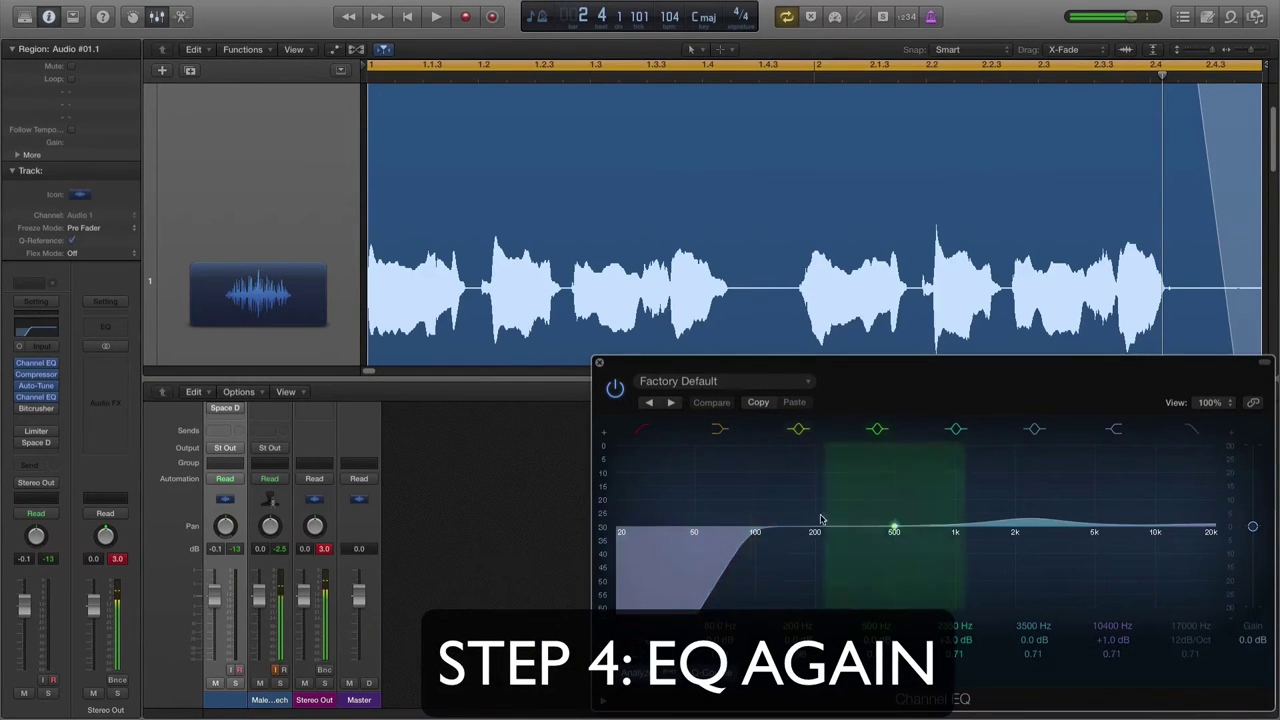
drag(718, 590, 723, 590)
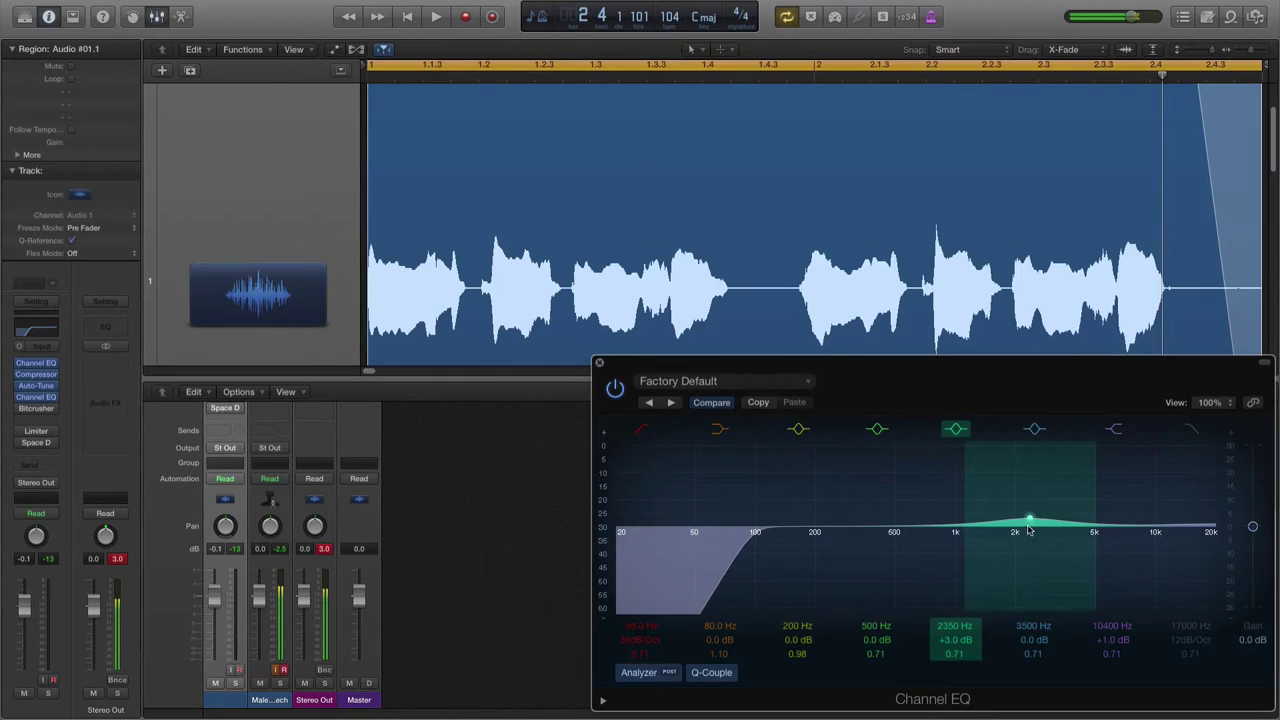
drag(1033, 519, 1032, 515)
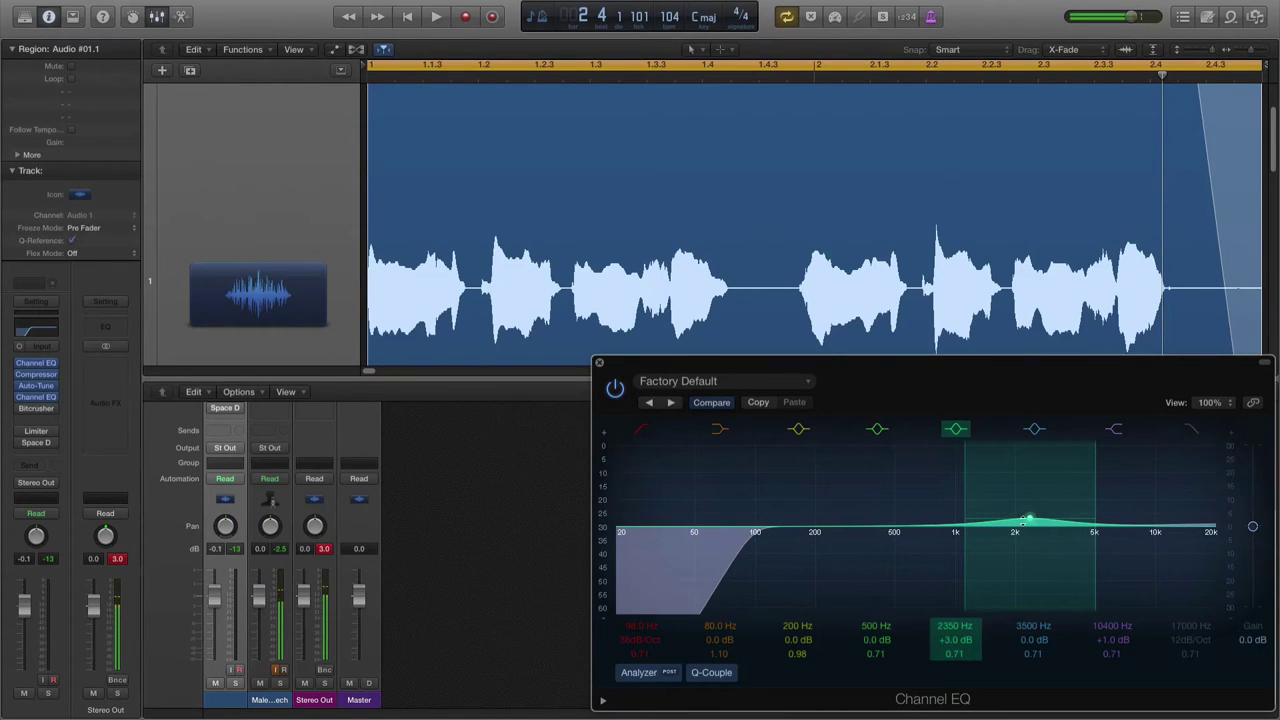
drag(1028, 522, 1045, 515)
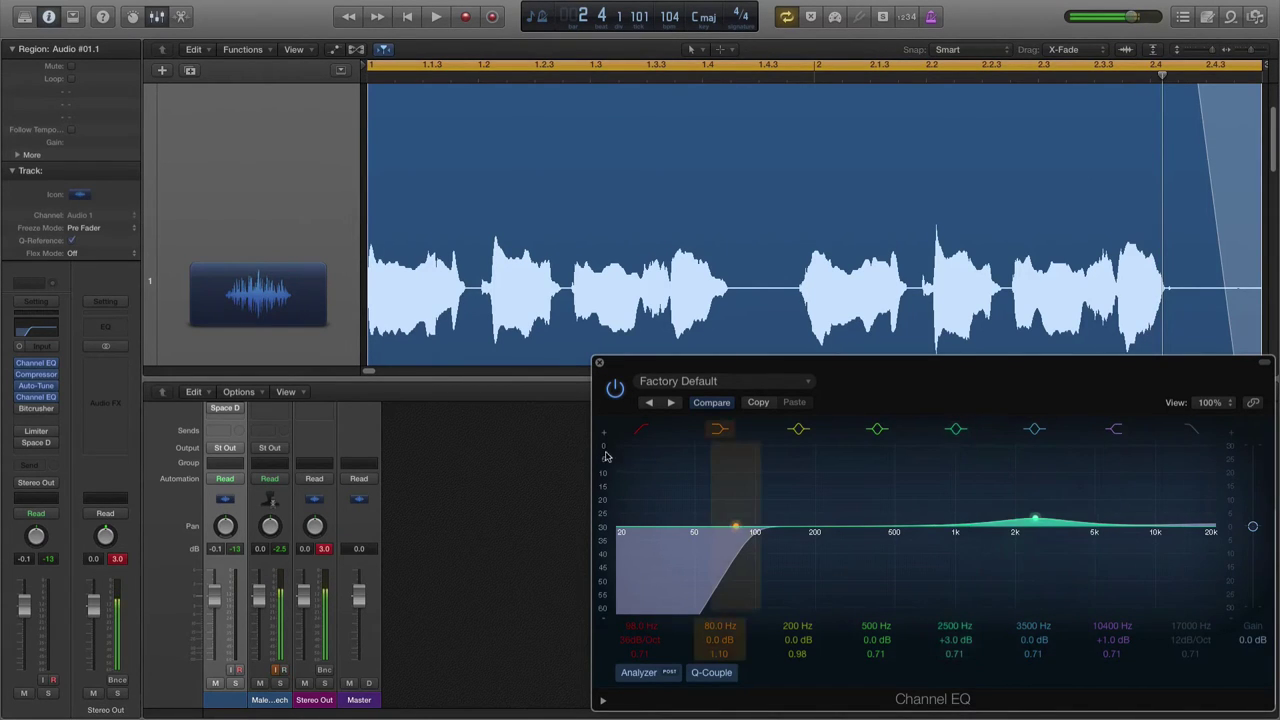
click(599, 362)
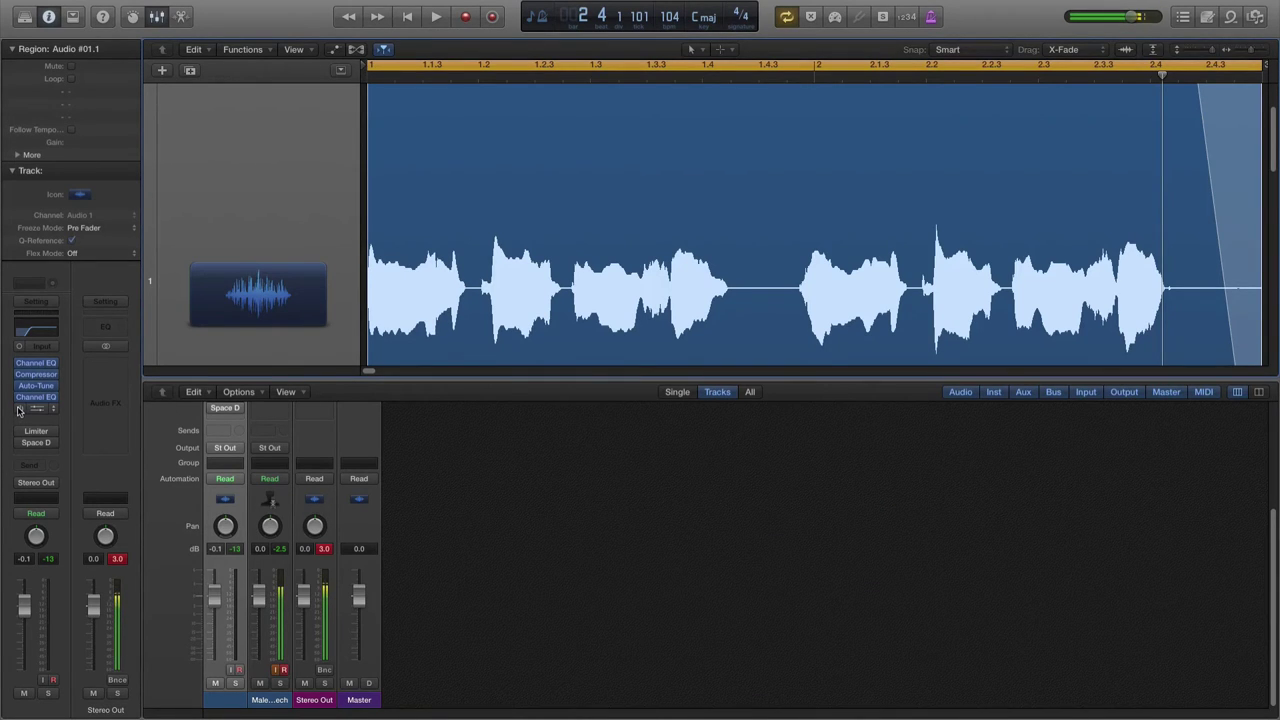
- Enable the Bitcrusher with its mix set to 0.49 % and compare the vocal with and without it
click(32, 409)
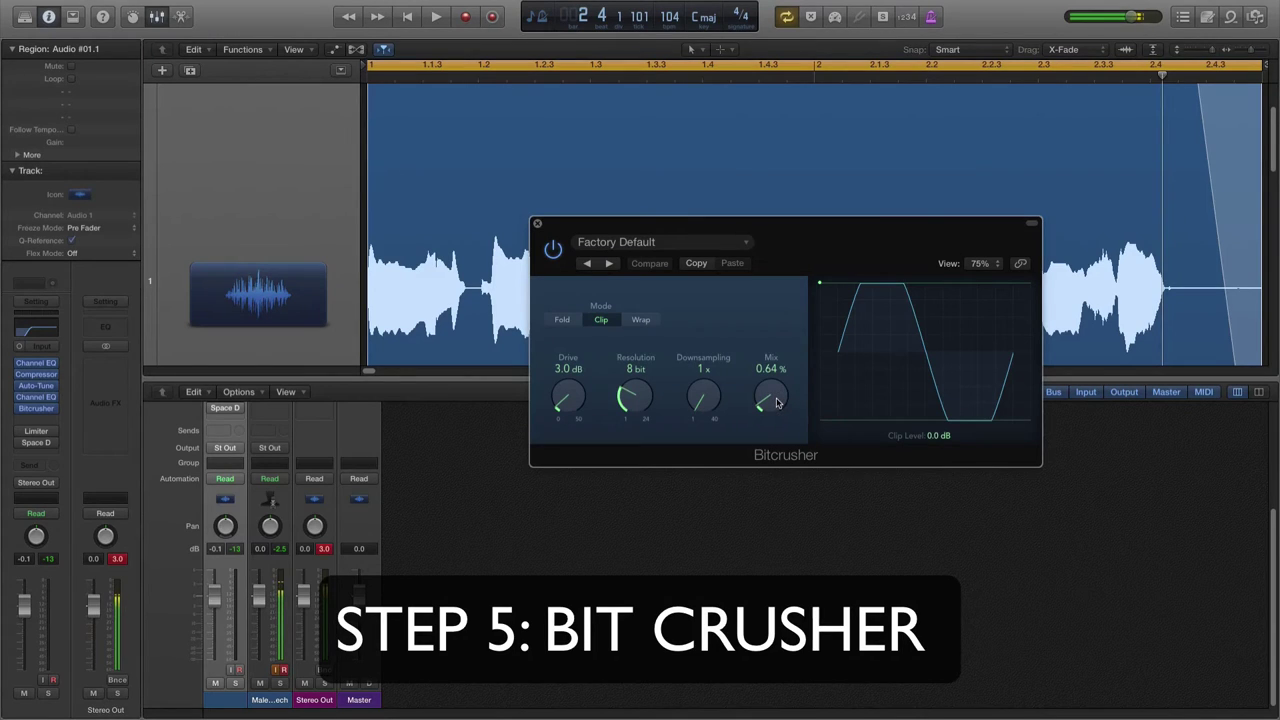
drag(777, 402, 777, 403)
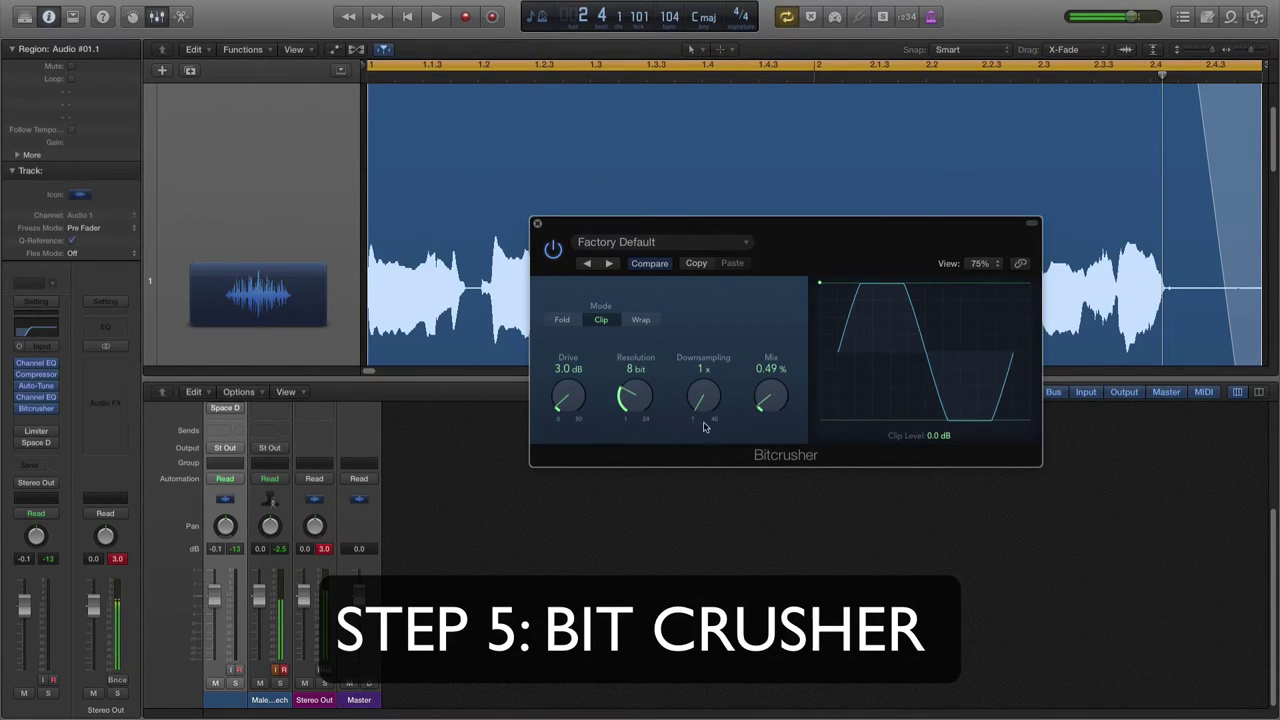
drag(572, 227, 693, 256)
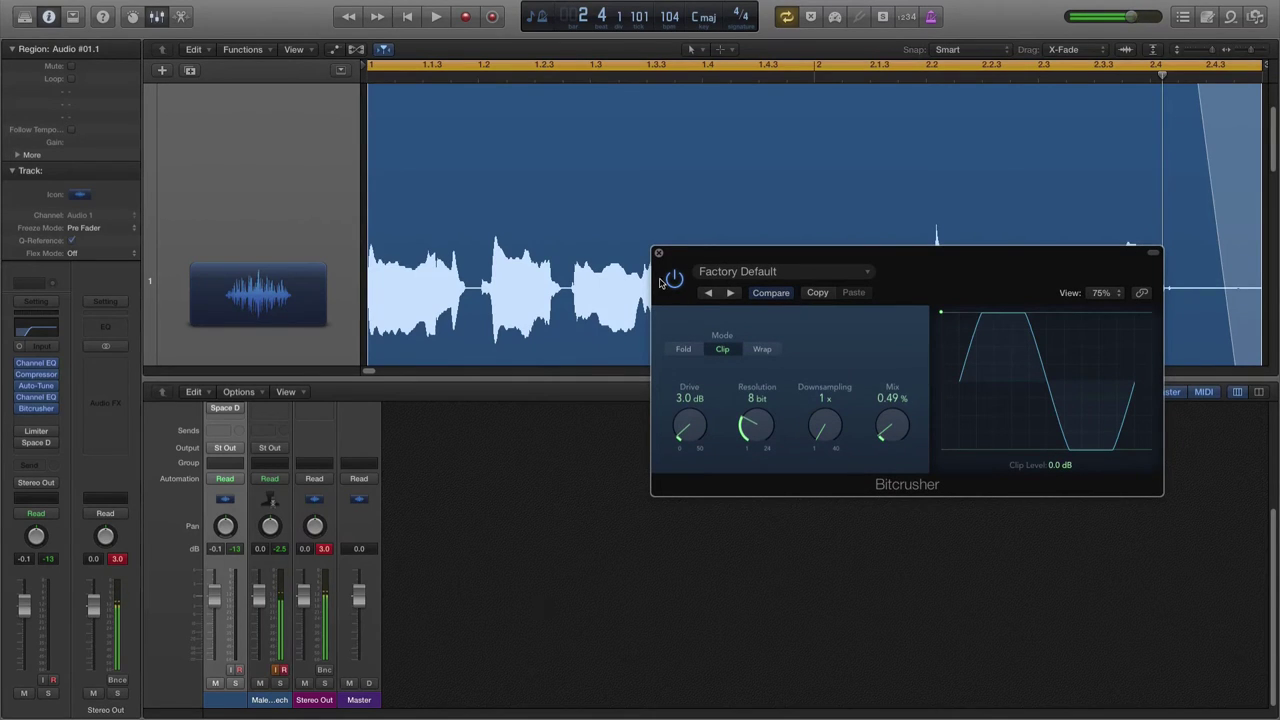
key(space)
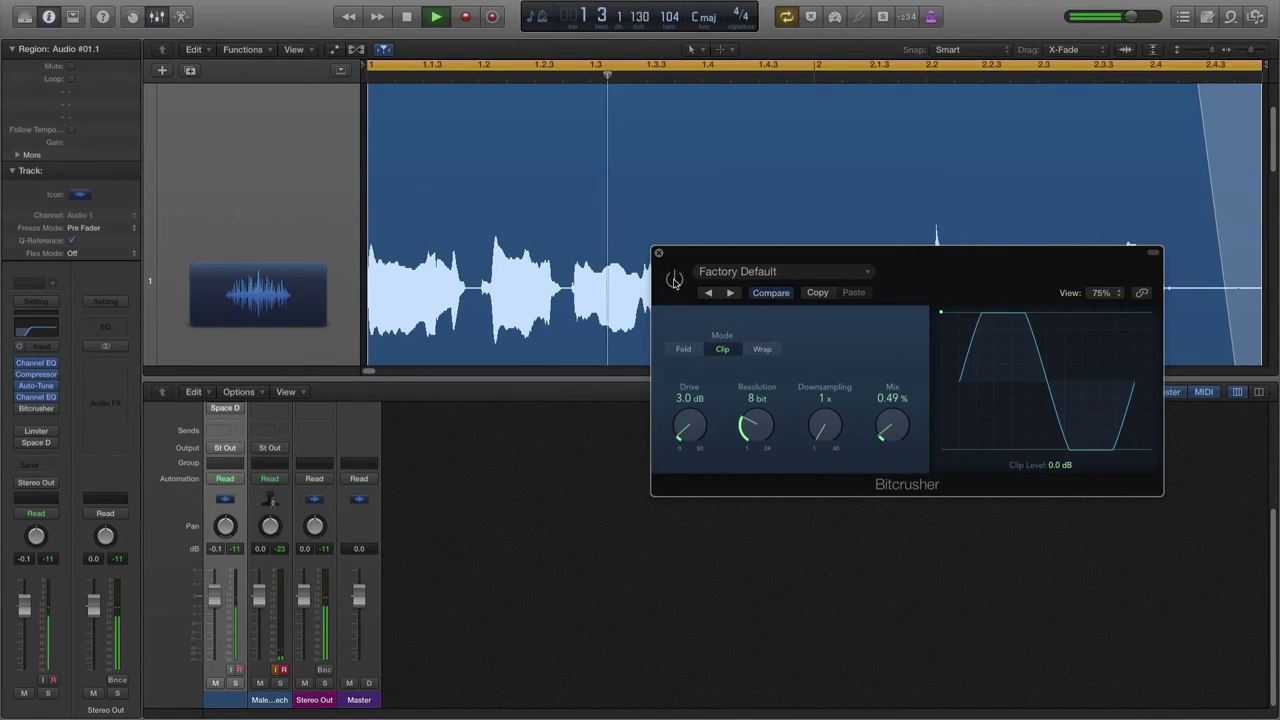
click(674, 280)
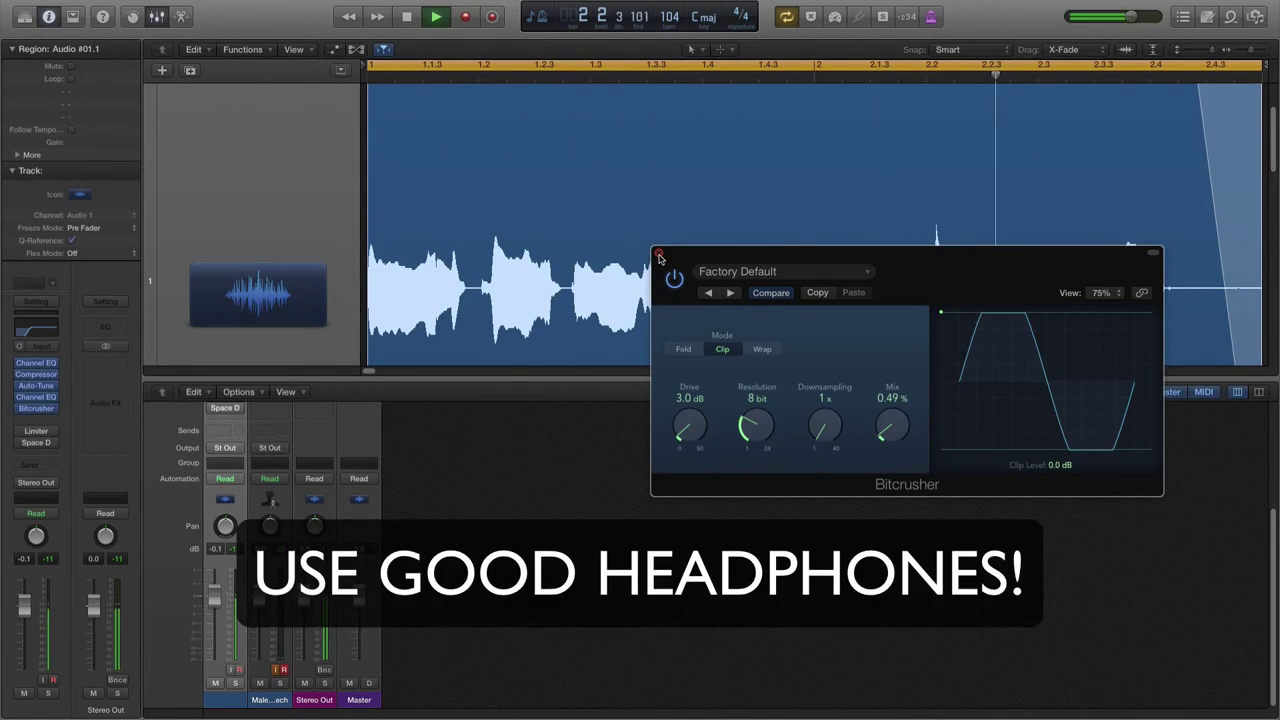
key(space)
click(658, 256)
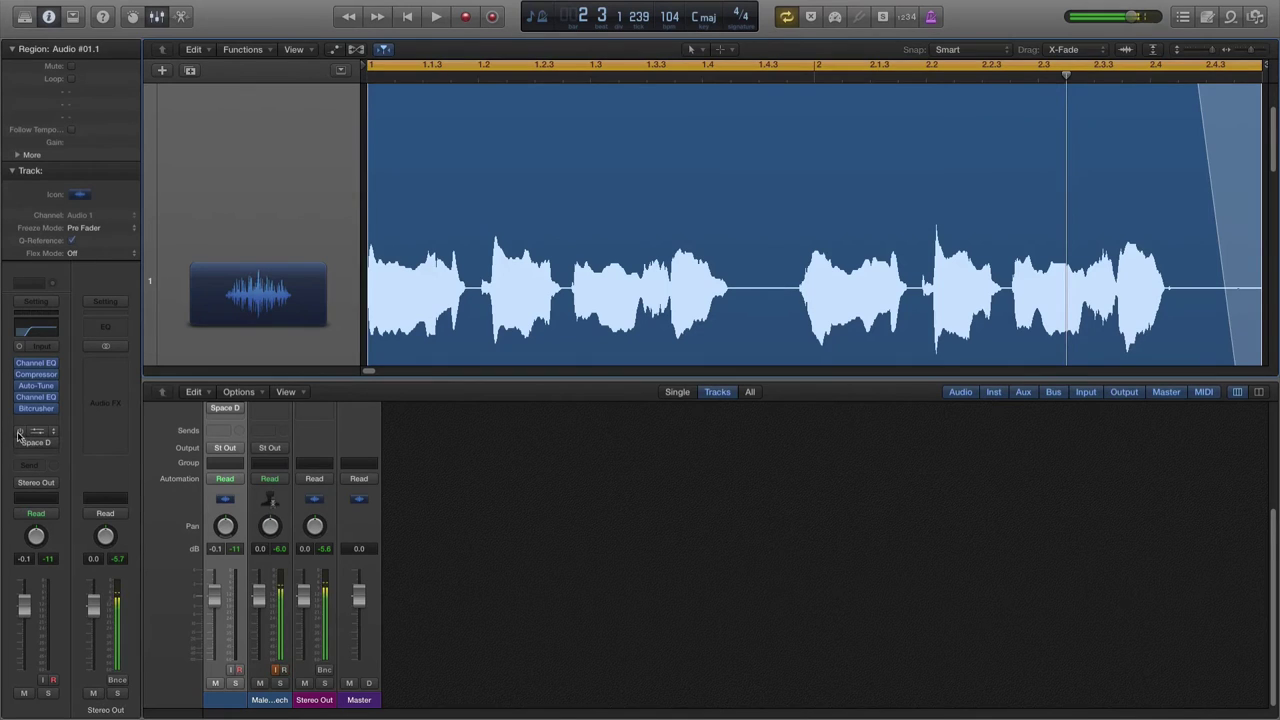
- Enable the Limiter with the For Vocals preset and +3.0 dB gain, and audition the vocal through it
click(19, 432)
click(35, 432)
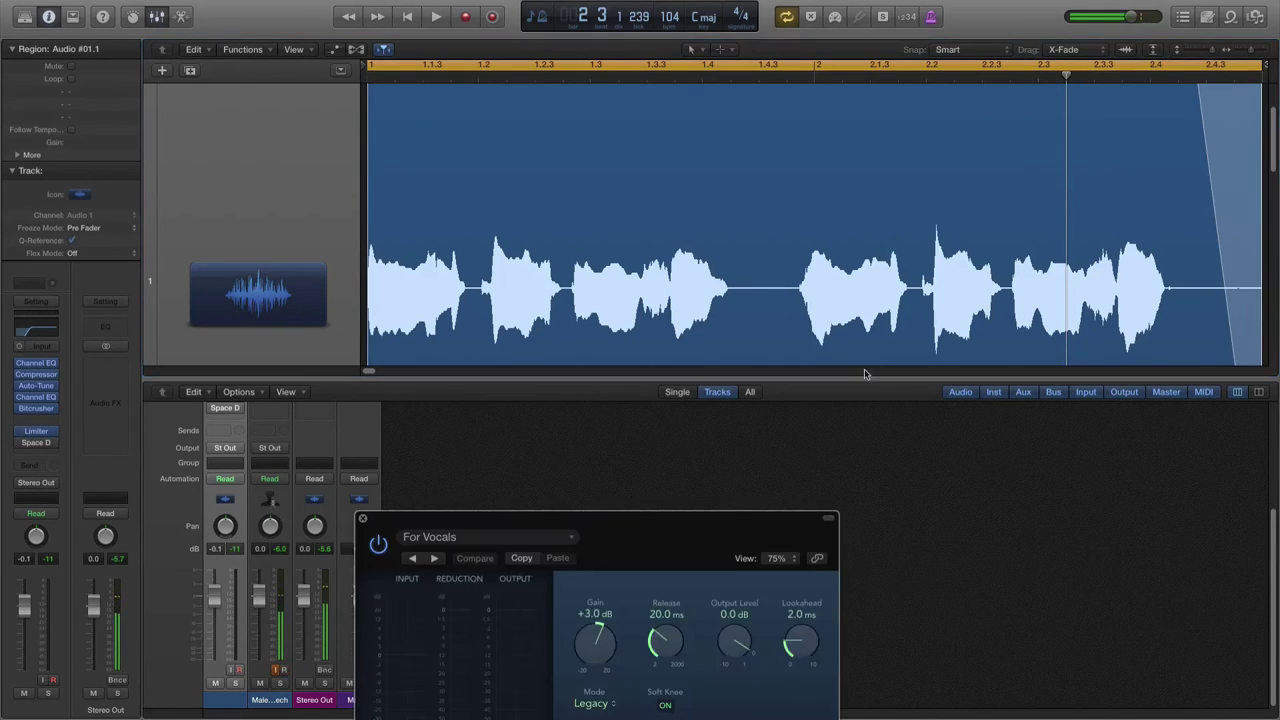
drag(679, 545, 895, 428)
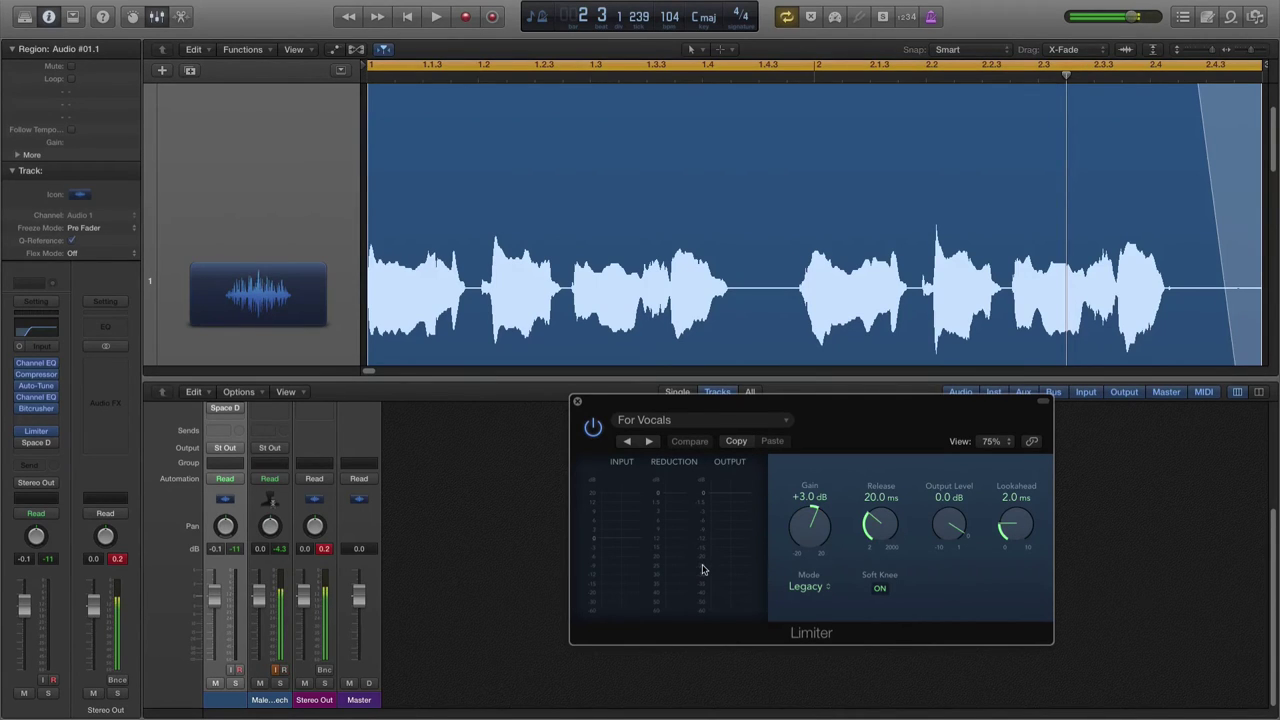
key(space)
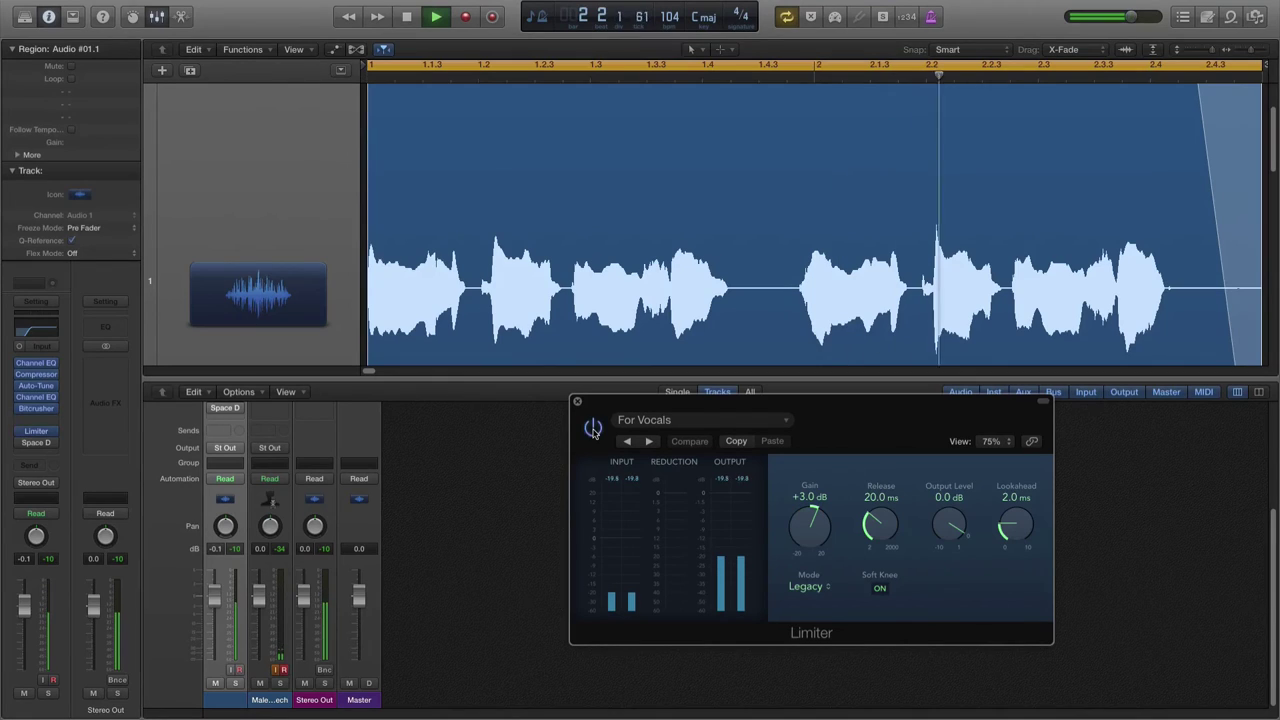
key(space)
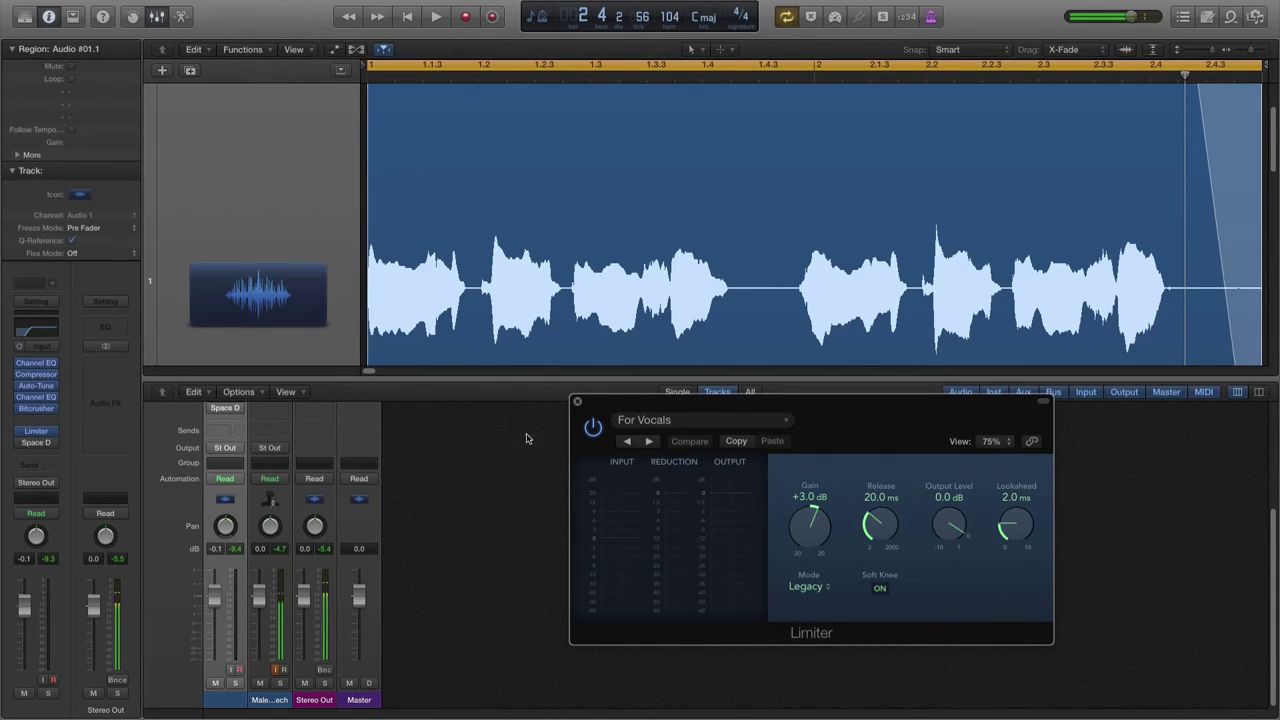
click(577, 401)
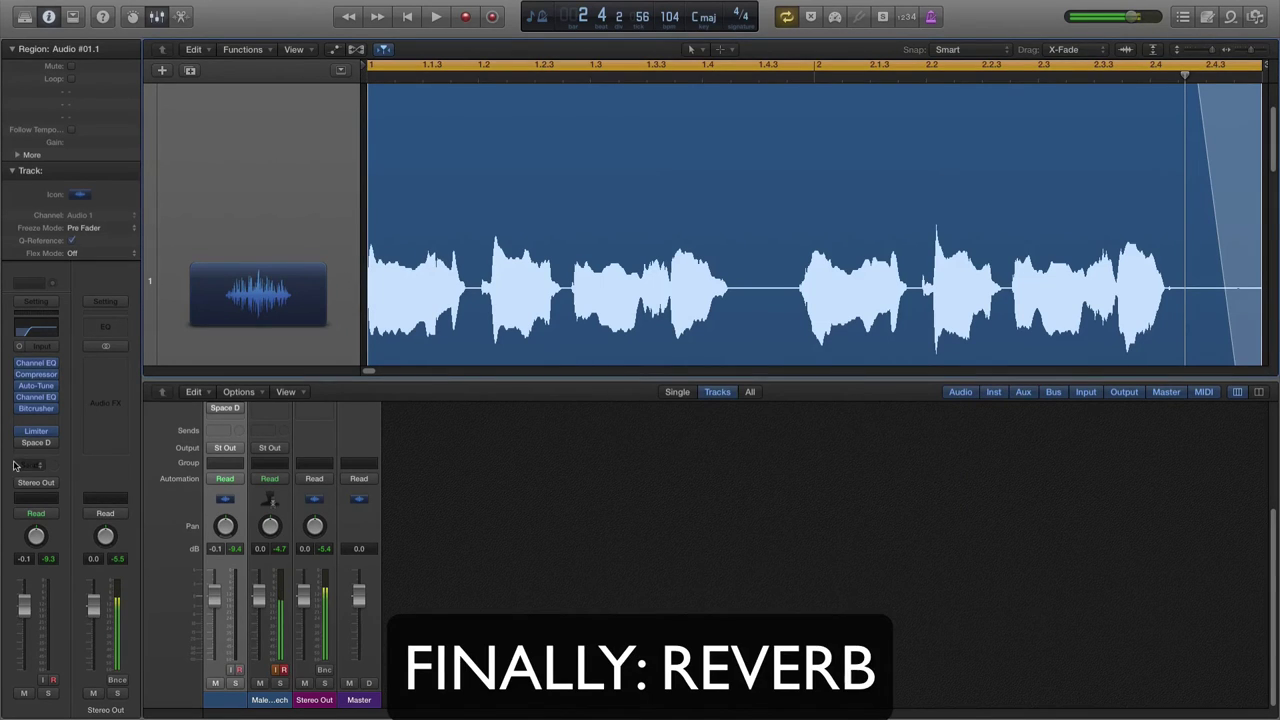
- Enable the Space D reverb on the vocal track and play the vocal with the full effect chain
key(space)
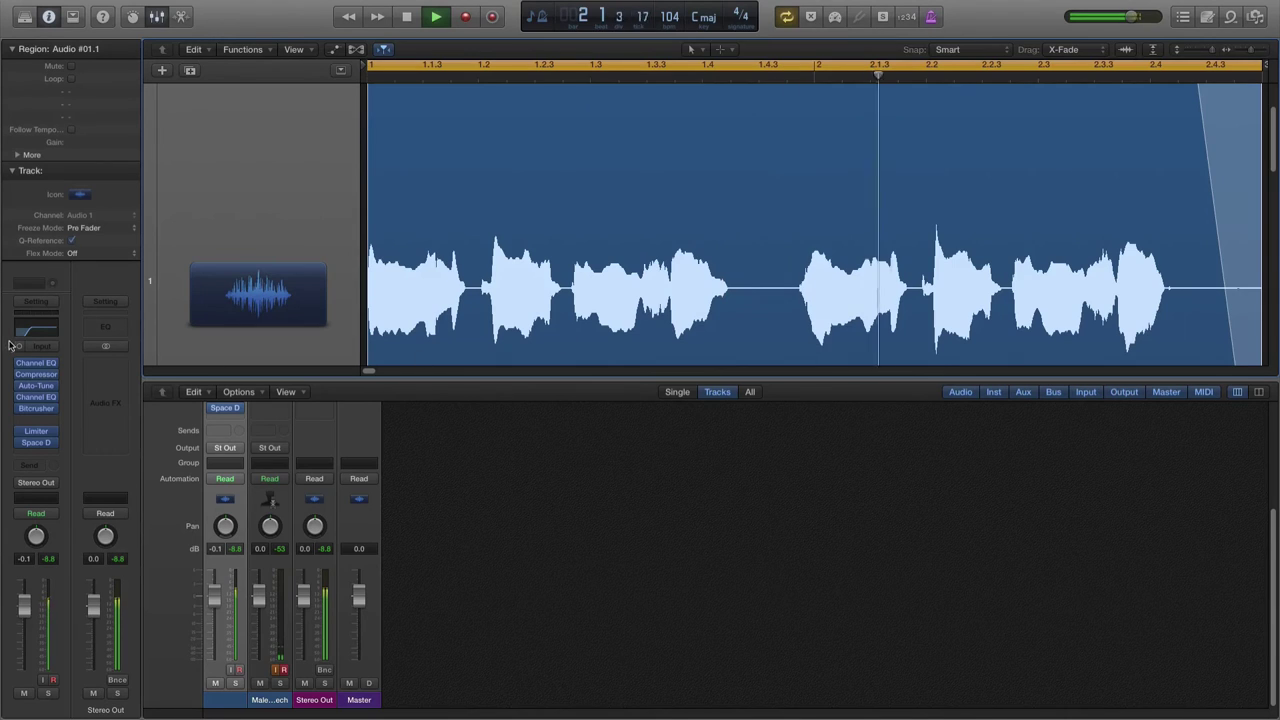
key(space)
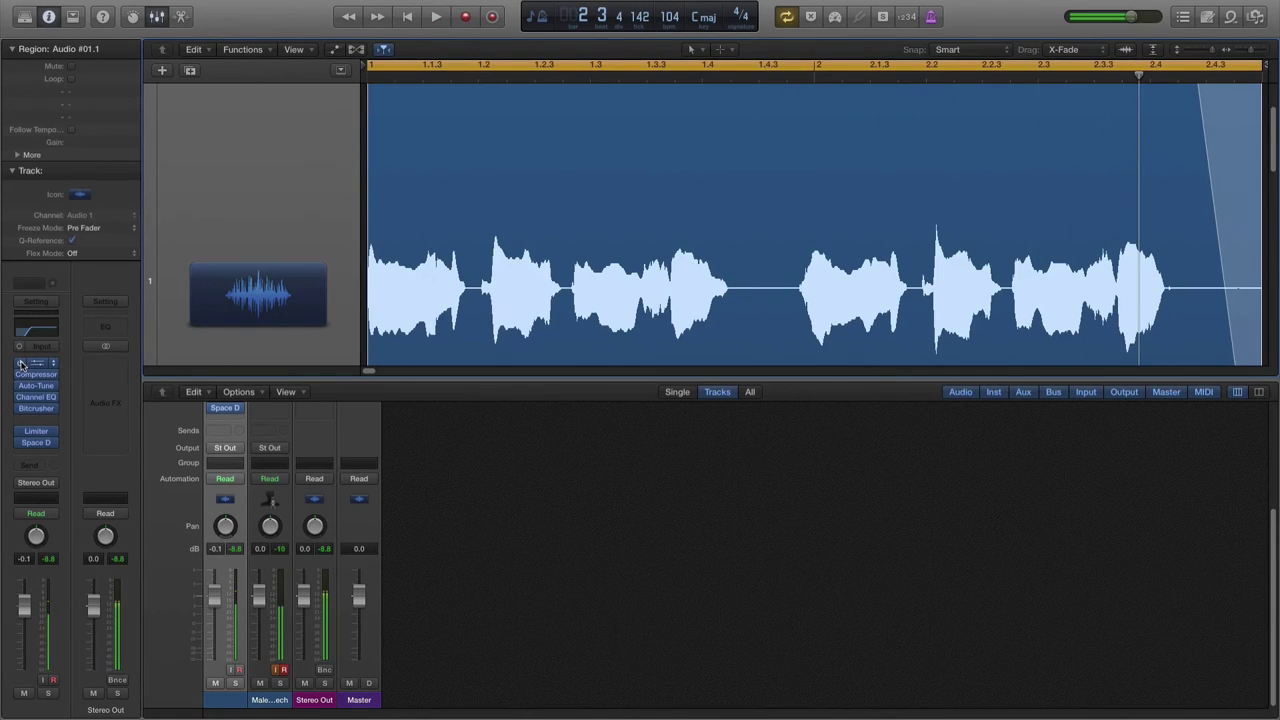
- Compare the vocal's playback with all its insert effects bypassed and with all of them switched back on
alt+click(20, 362)
key(space)
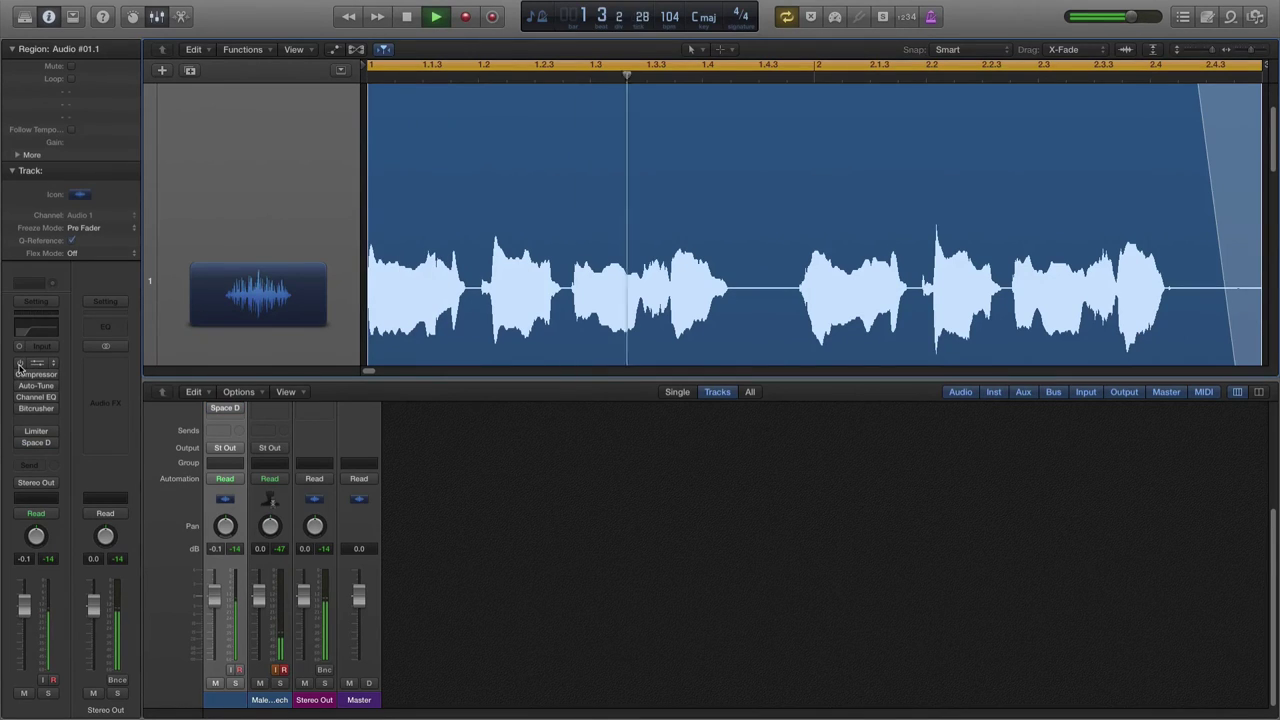
alt+click(20, 374)
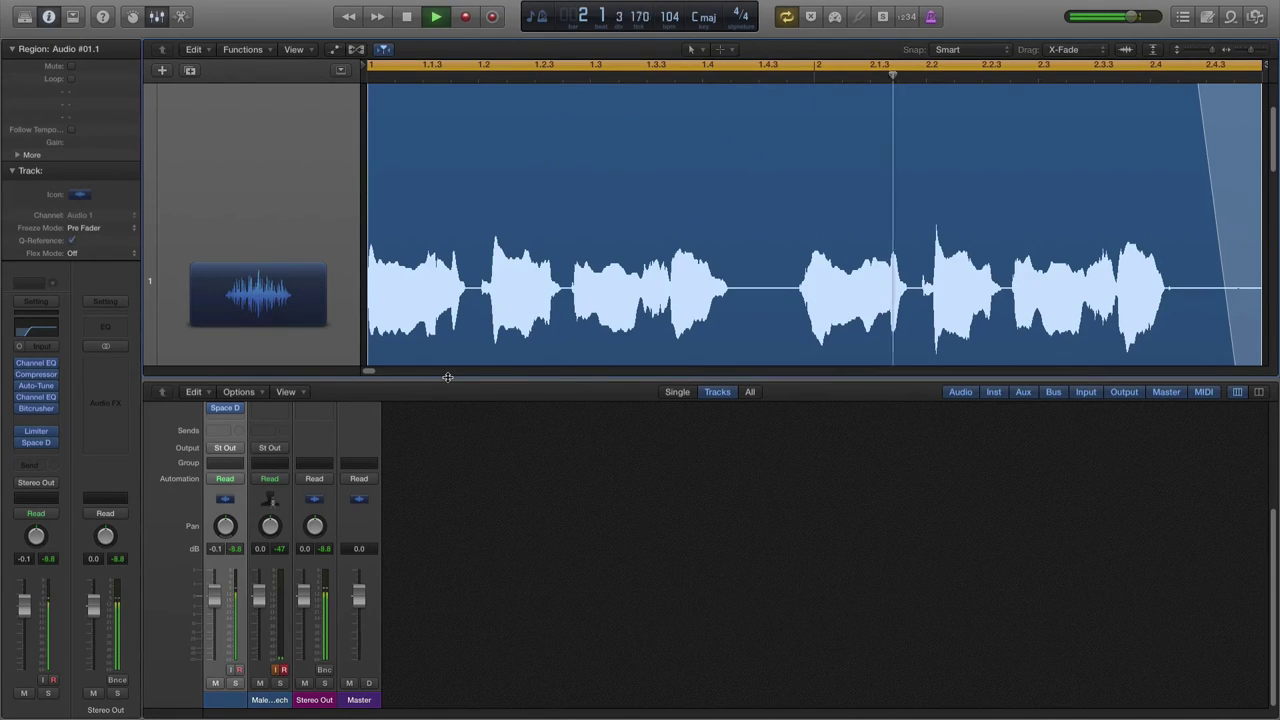
key(space)
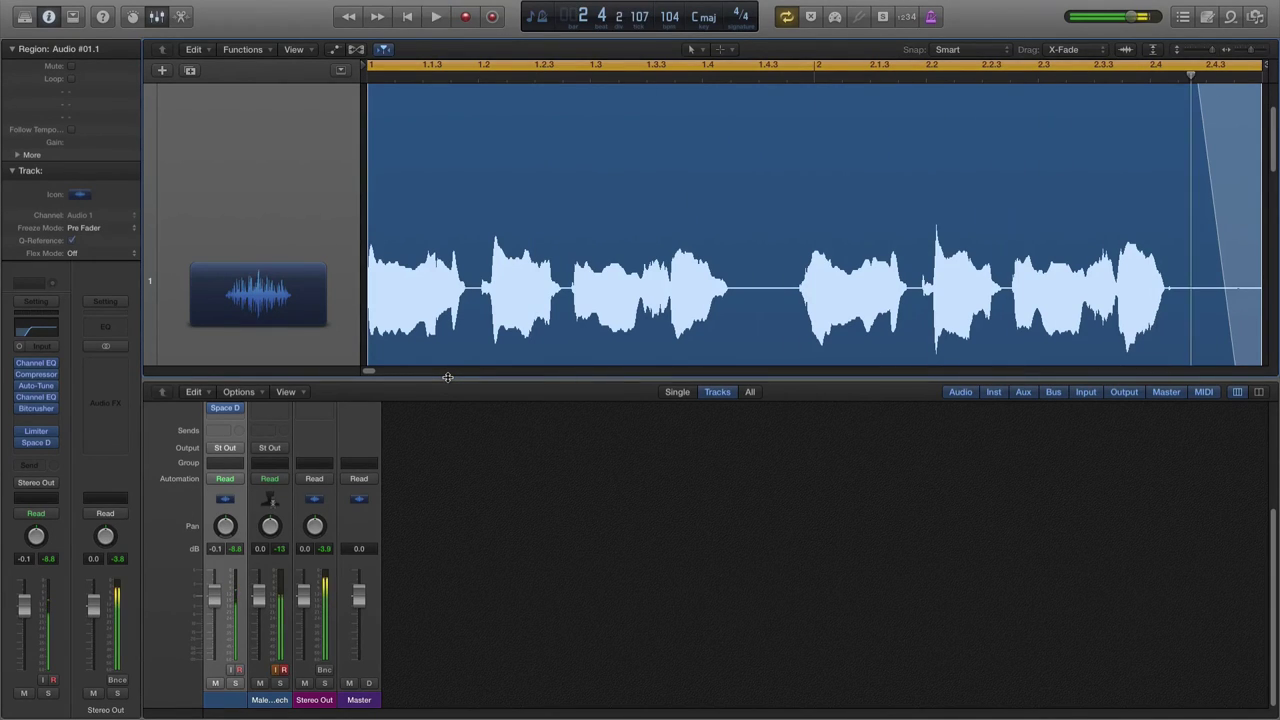